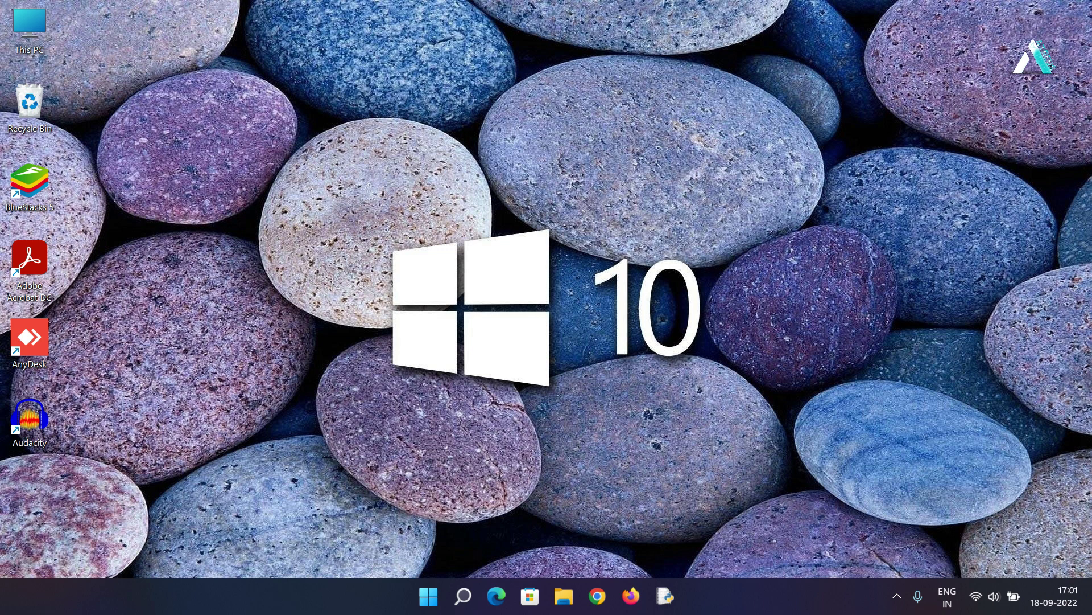
Search 'touch', switch the Touchpad setting from Off to On, and close Settings.
key("super")
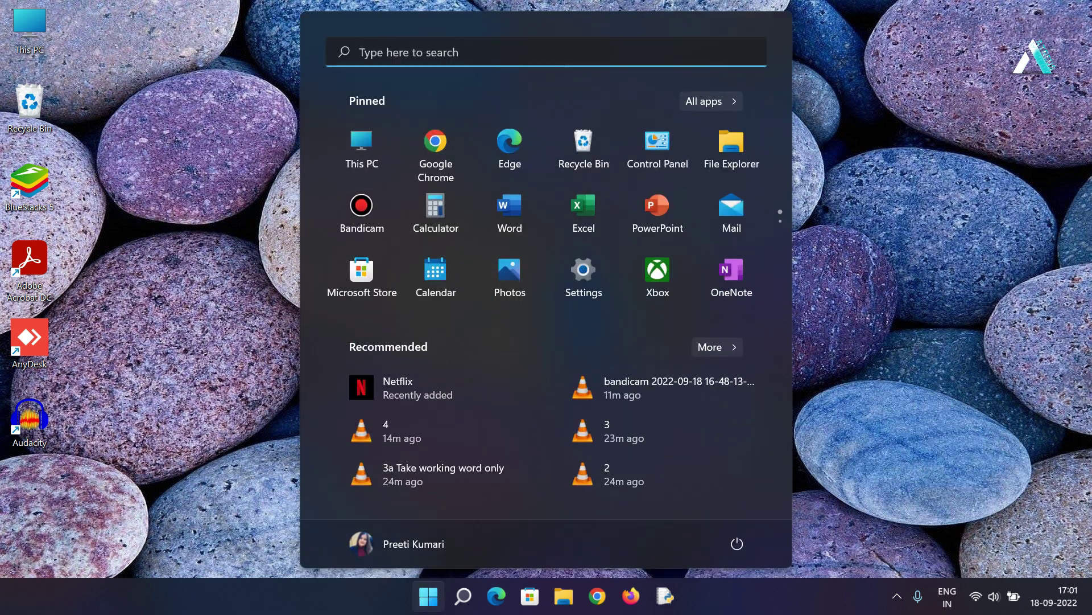
type("touch")
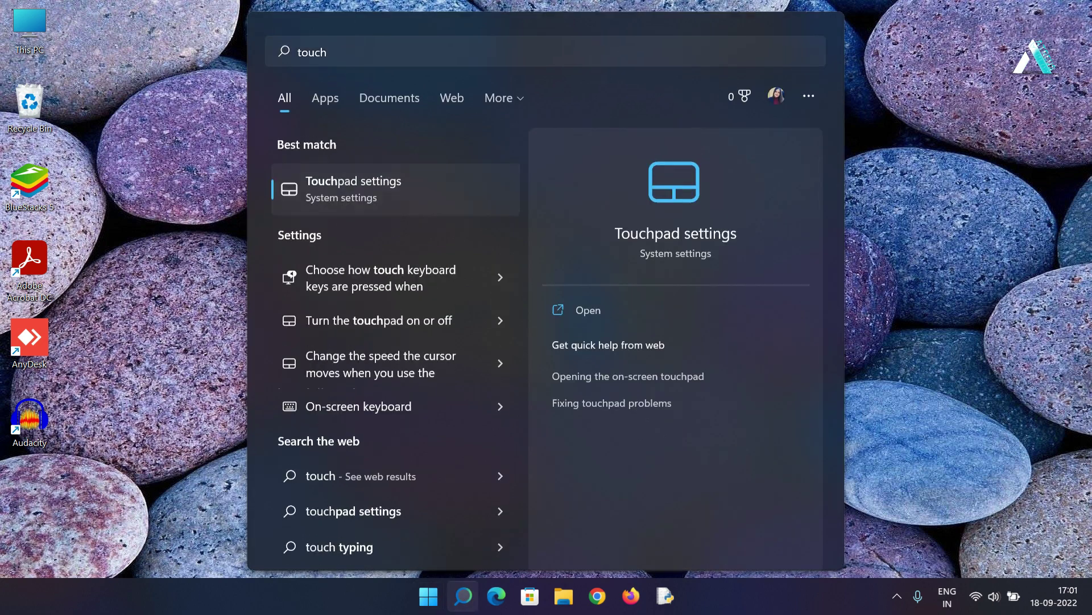
key("Return")
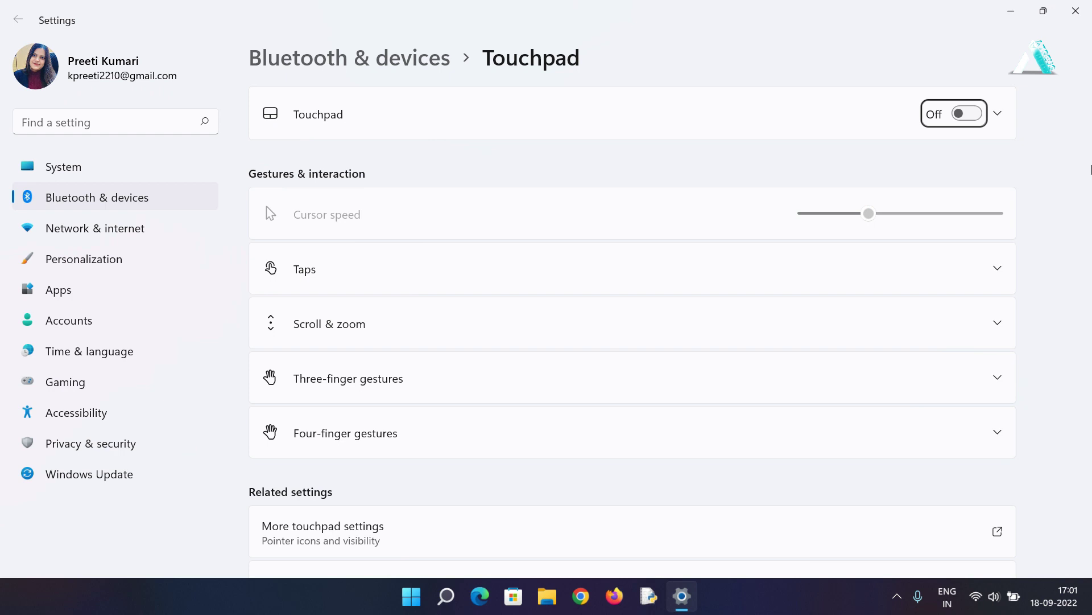
key("space")
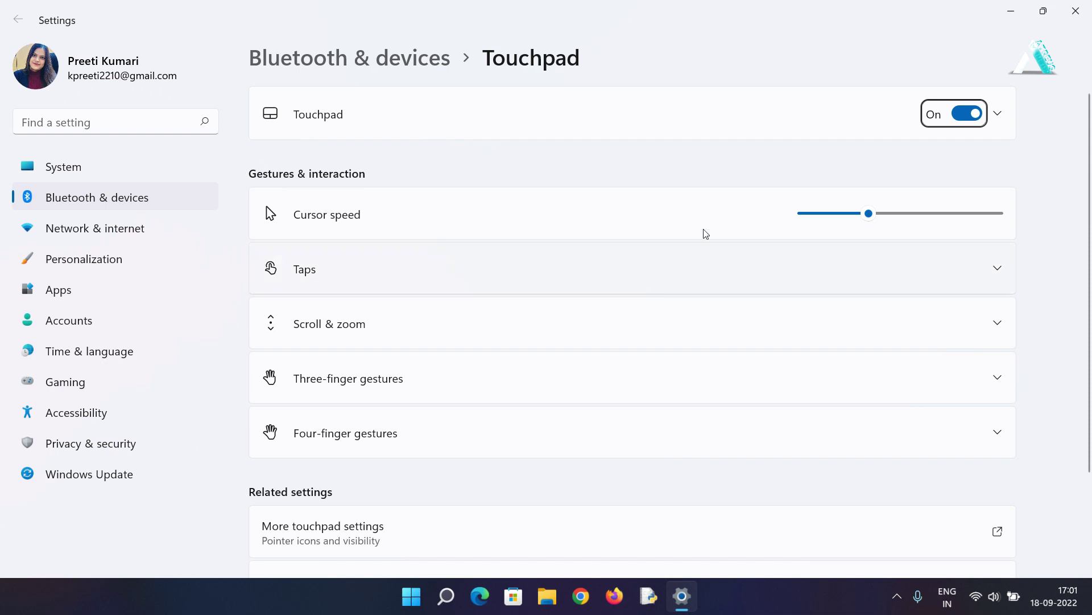
left_click(1085, 8)
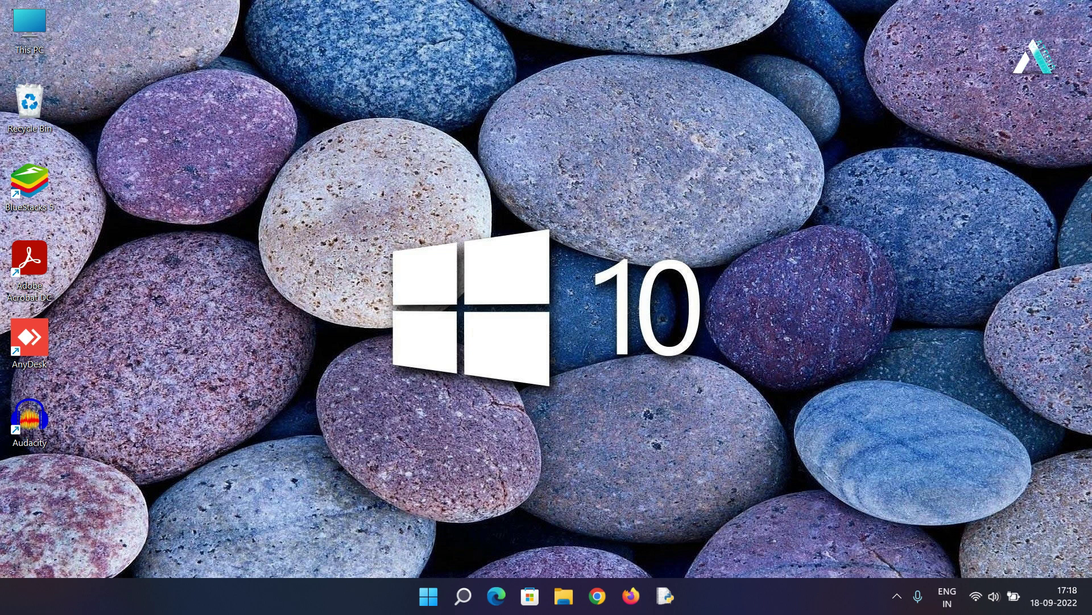
Launch Device Manager via a 'device man' search and expand Mice and other pointing devices.
key("super")
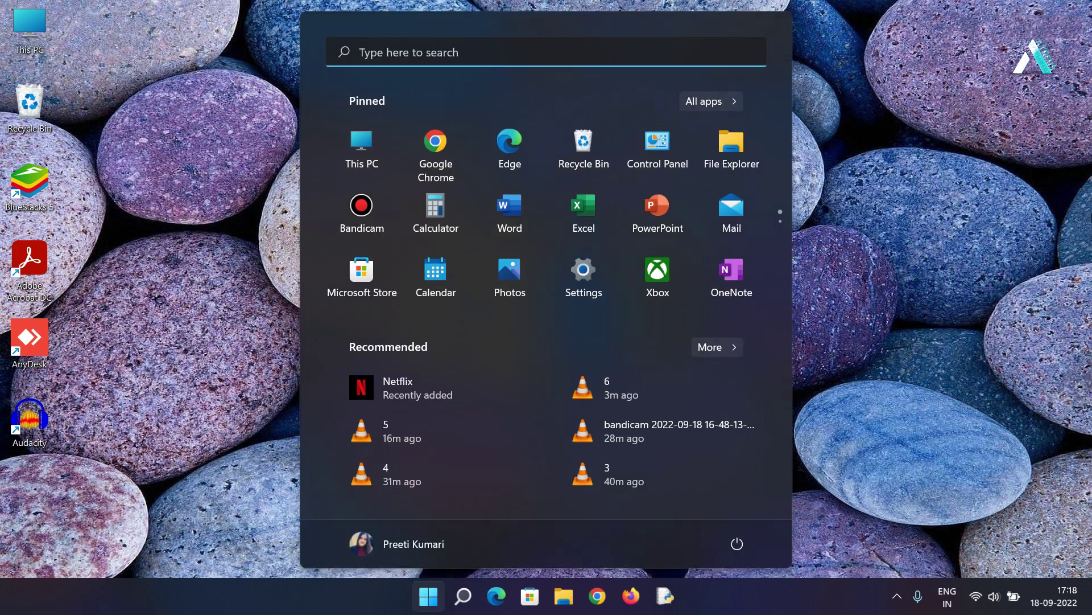
type("dev")
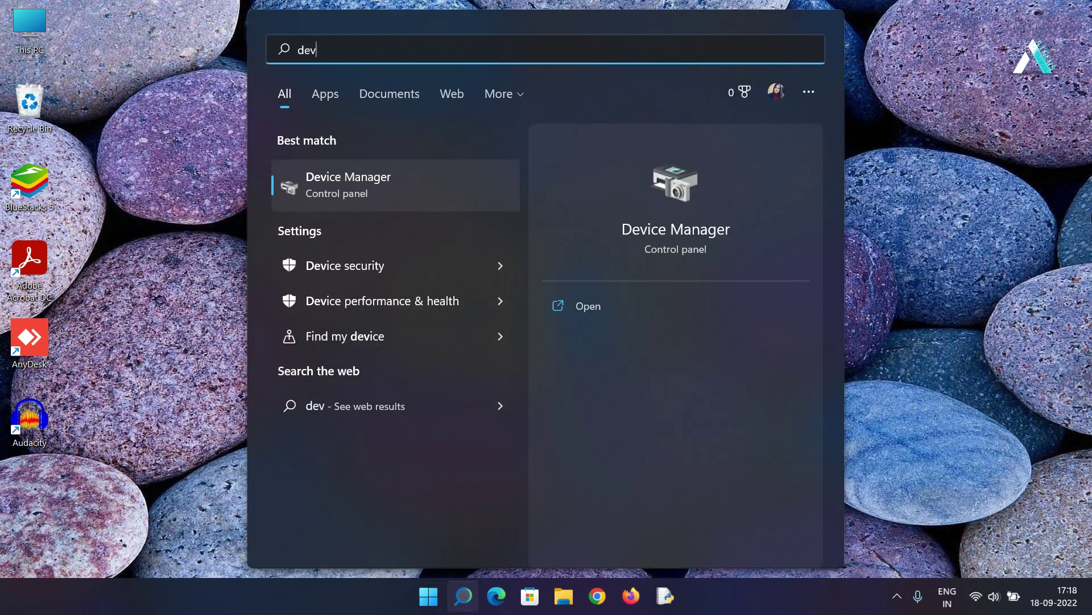
type("ice man")
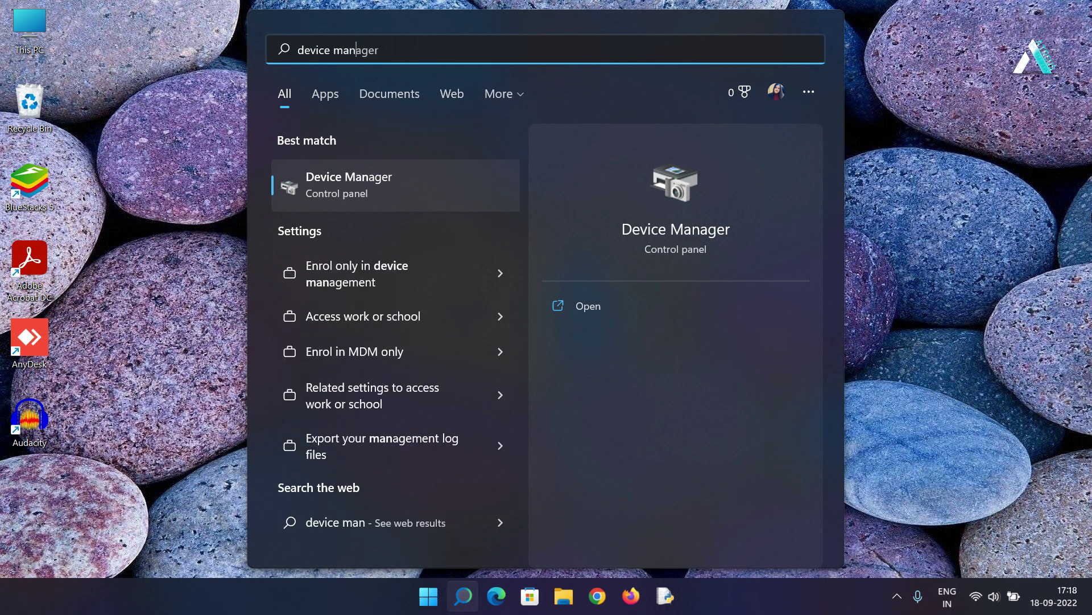
key("Return")
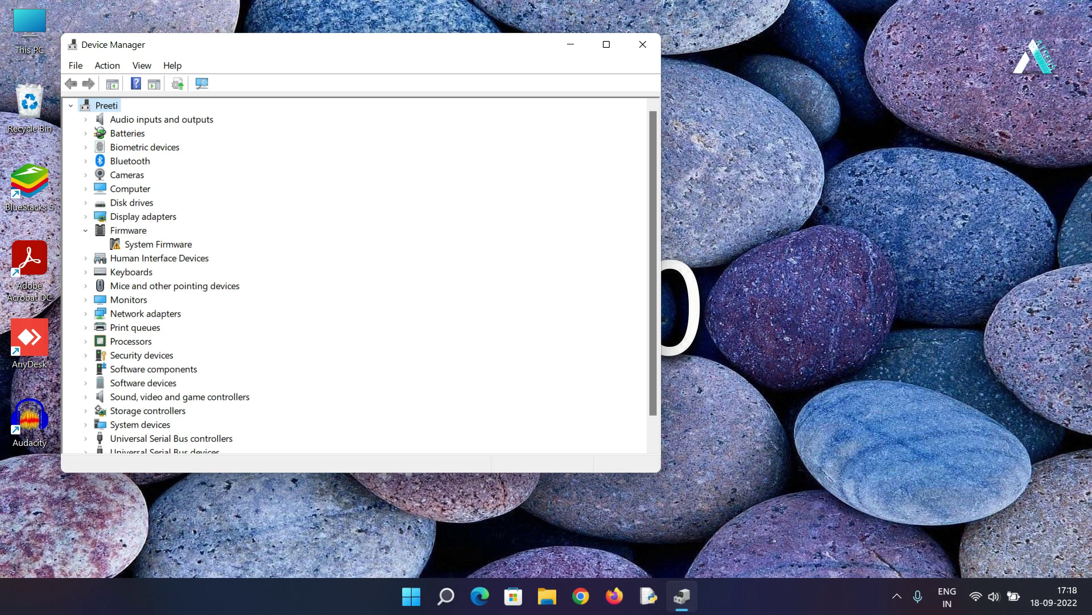
key("Down")
key("Down")
key("Down")
key("Down")
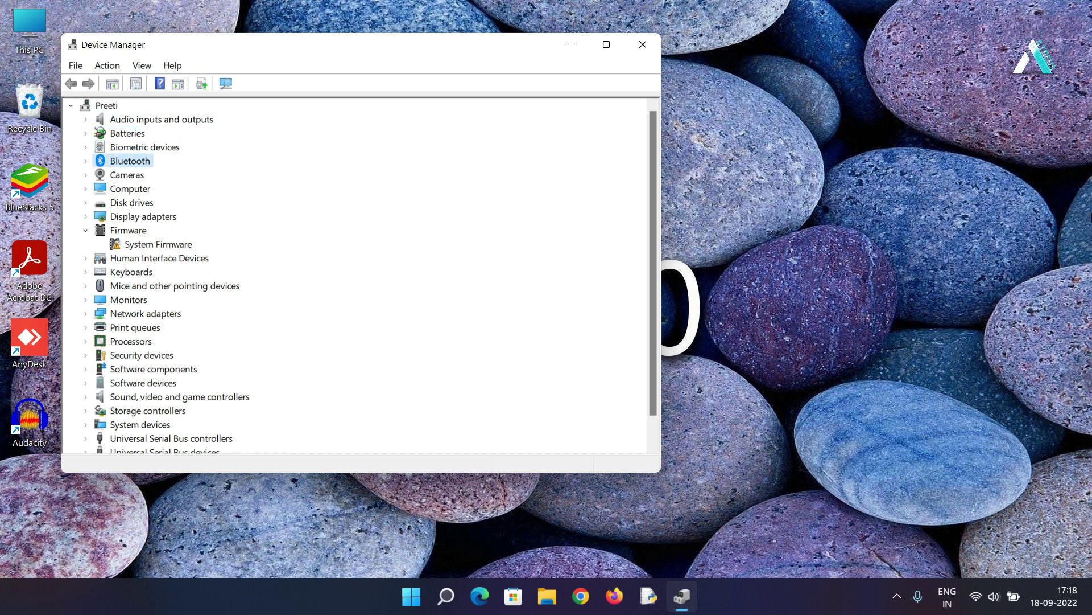
key("Down")
key("Down")
key("Down")
key("Down")
key("Down")
key("Down")
key("Down")
key("Down")
key("Down")
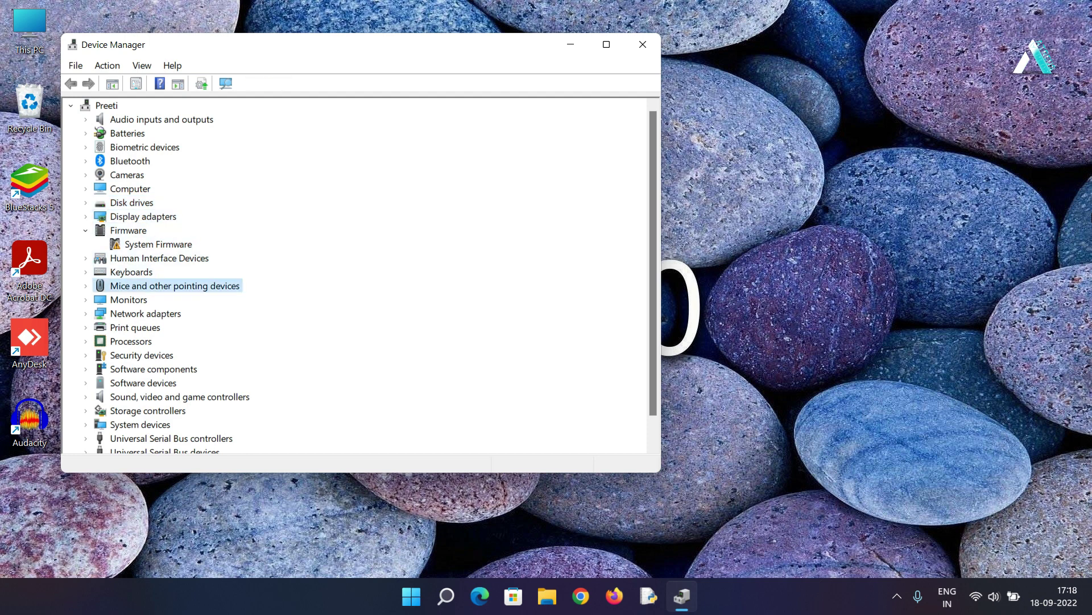
key("Right")
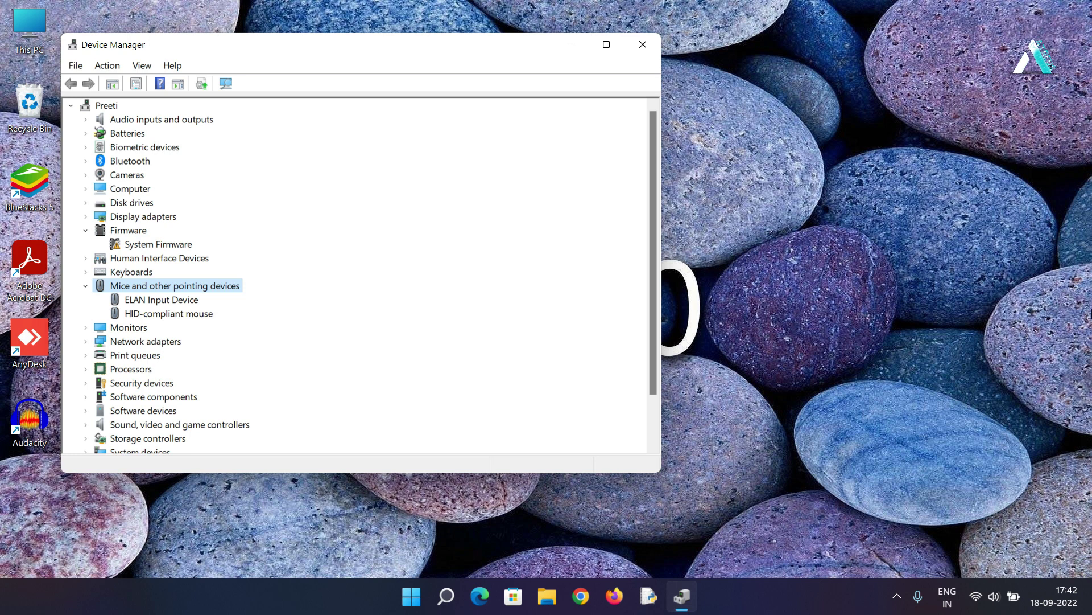
Open ELAN Input Device properties on its Driver tab (ELAN, version 22.2.29.1, 26-10-2021).
left_click(161, 300)
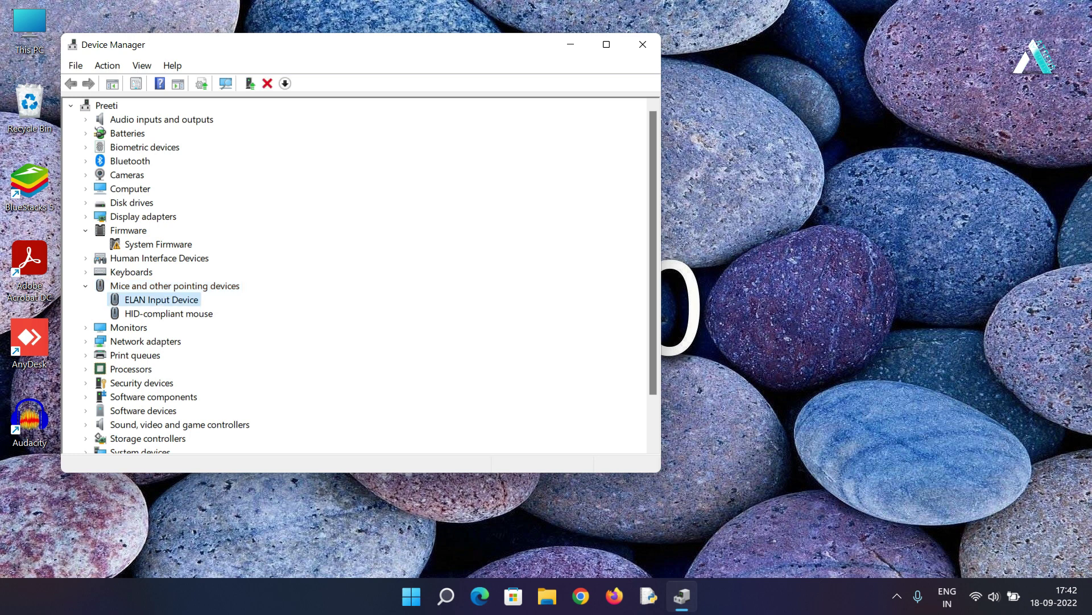
key("Return")
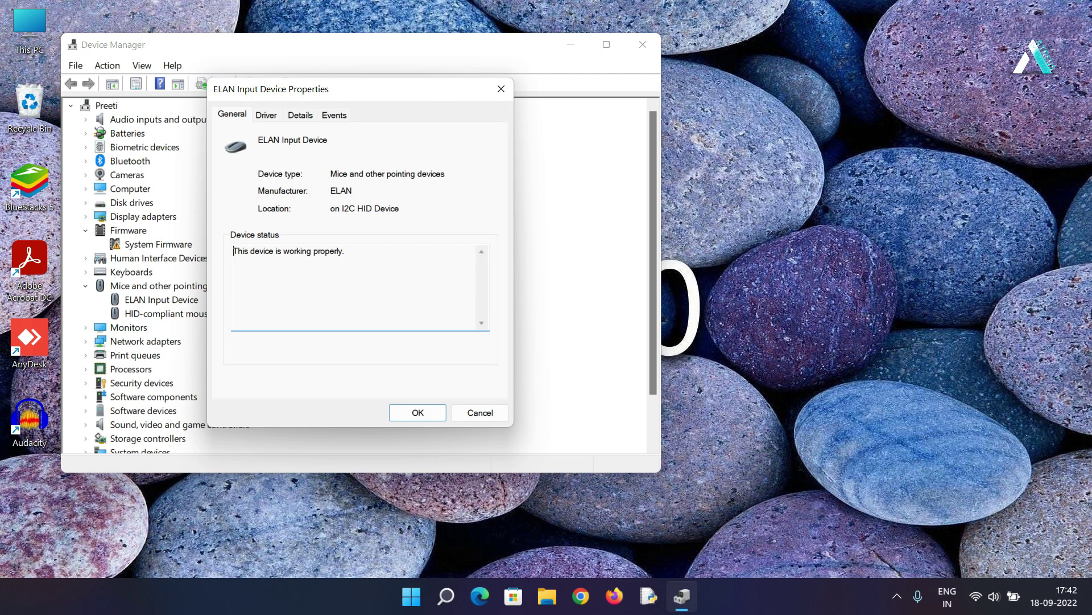
key("Tab")
key("Tab")
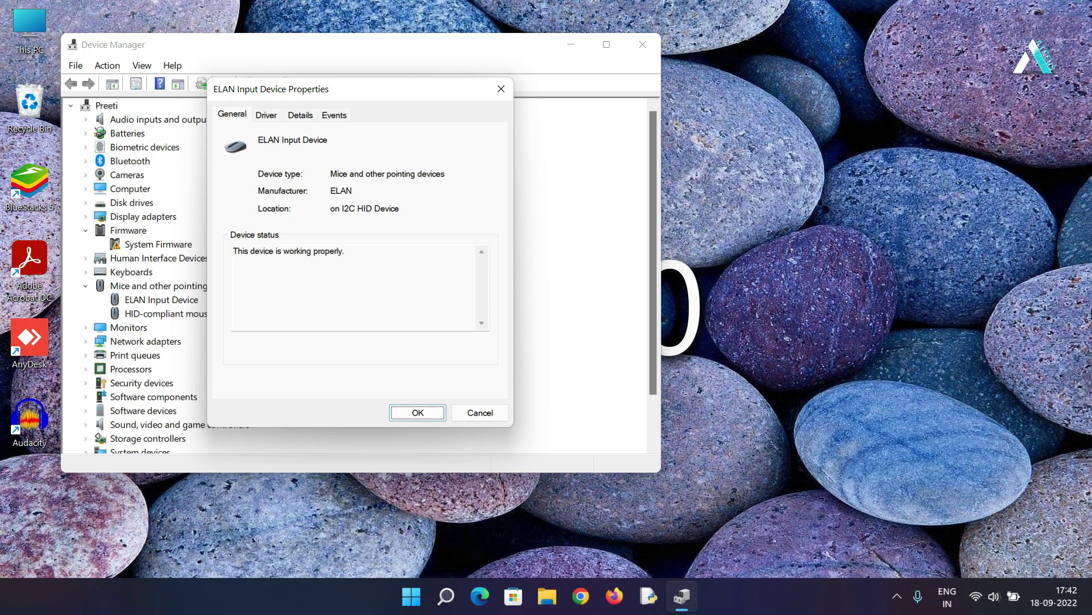
key("Tab")
key("Right")
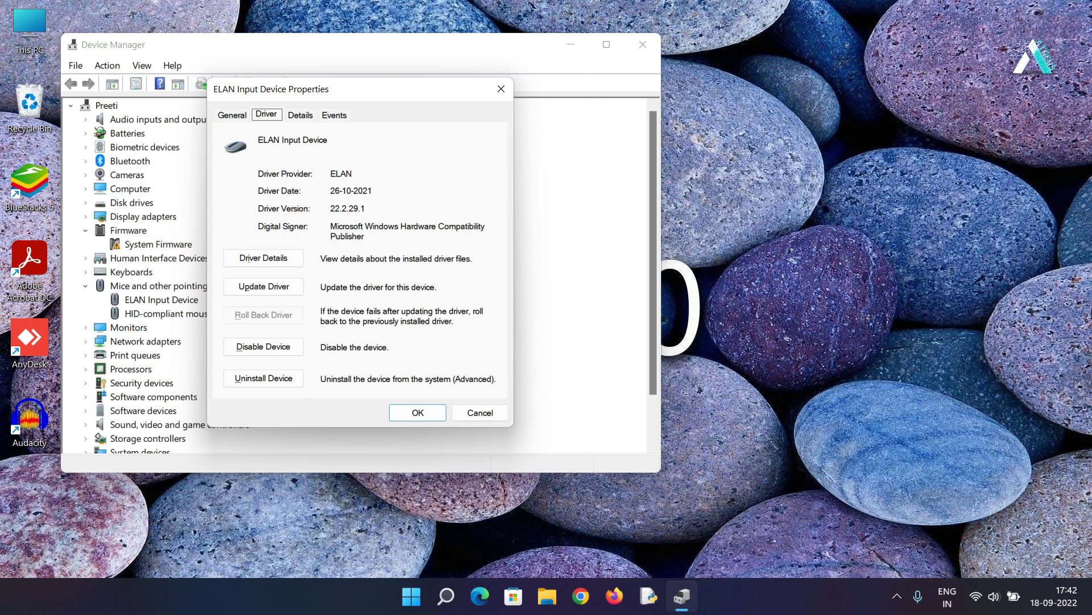
key("Tab")
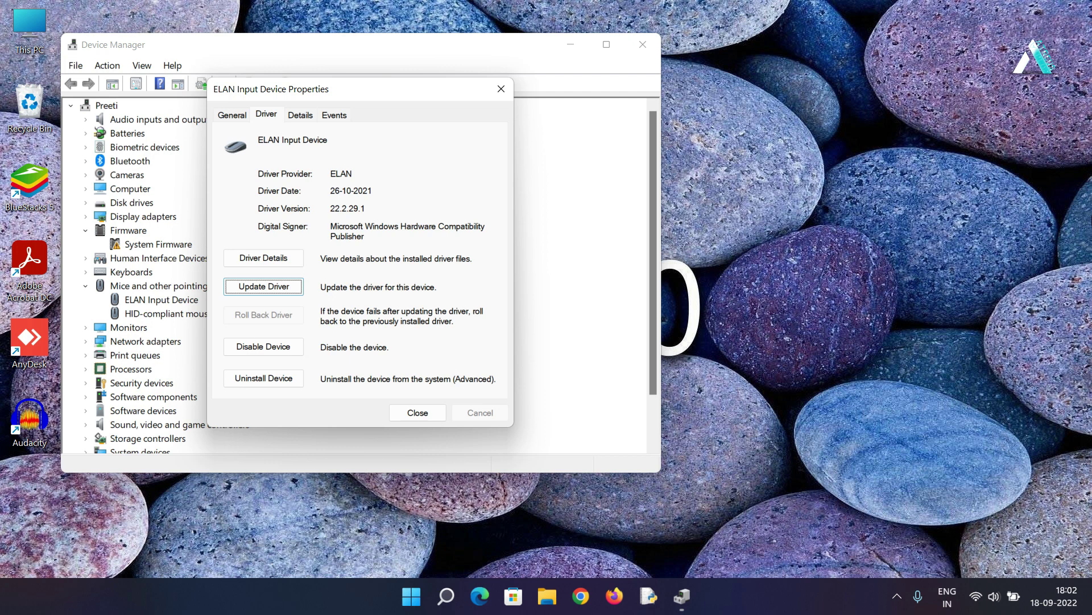
Search automatically for an ELAN Input Device driver, confirm the best is installed, and close the wizard.
key("Return")
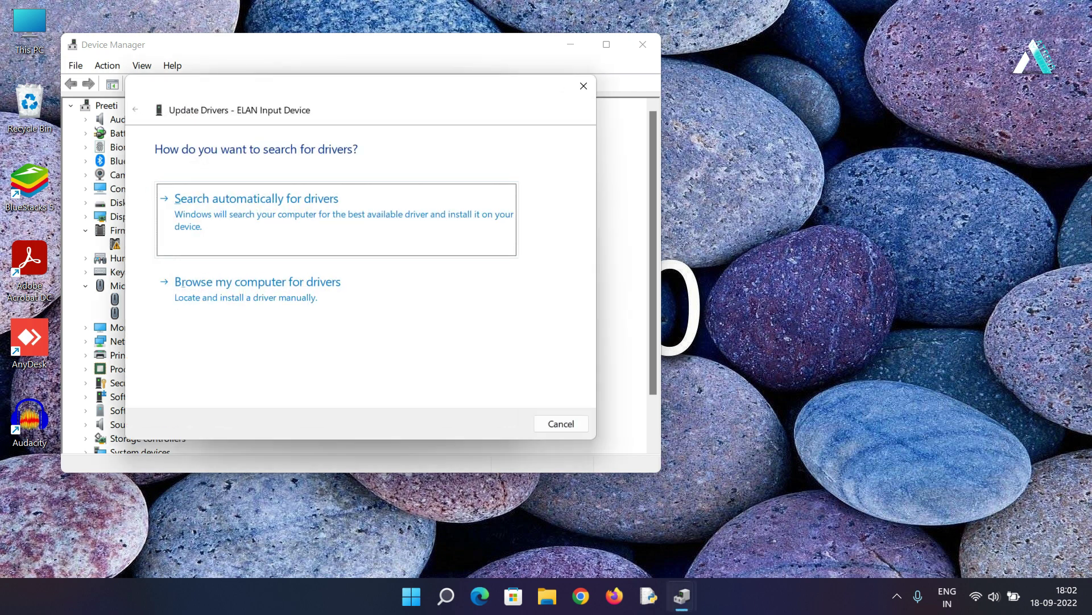
key("Return")
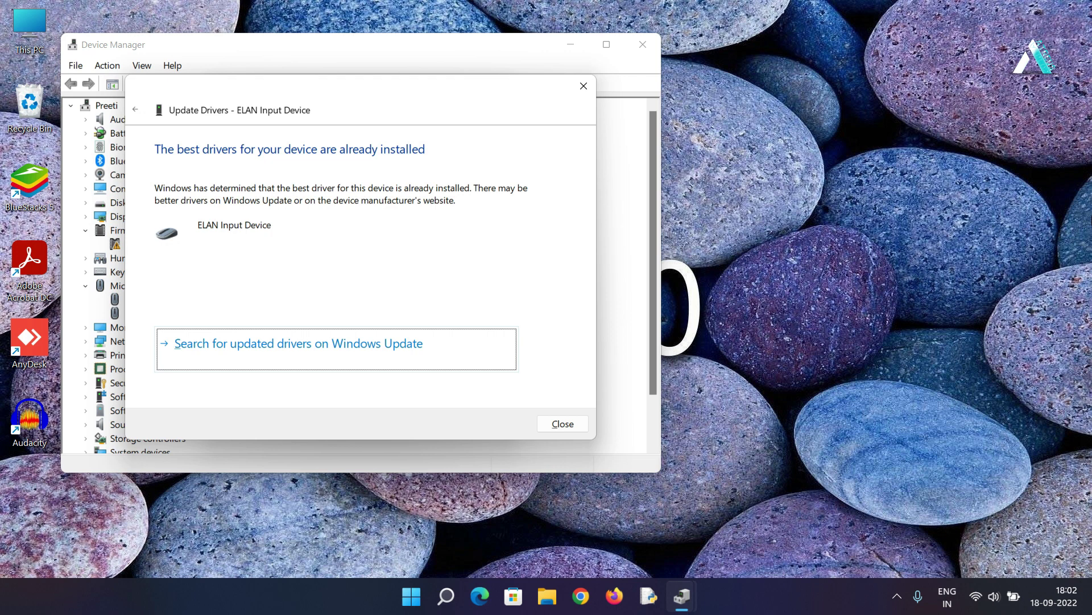
key("Tab")
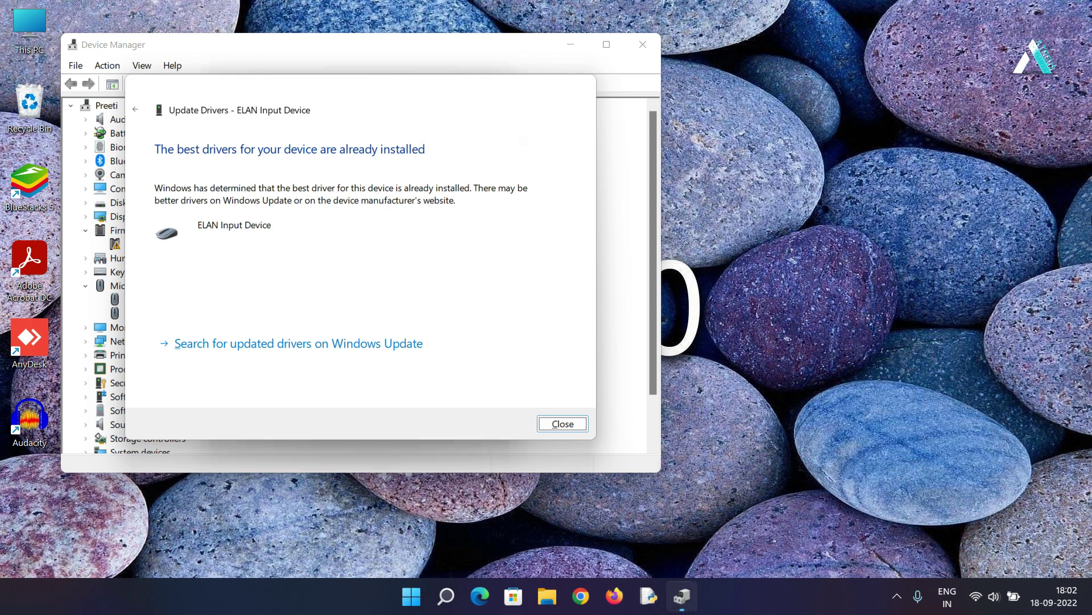
key("Return")
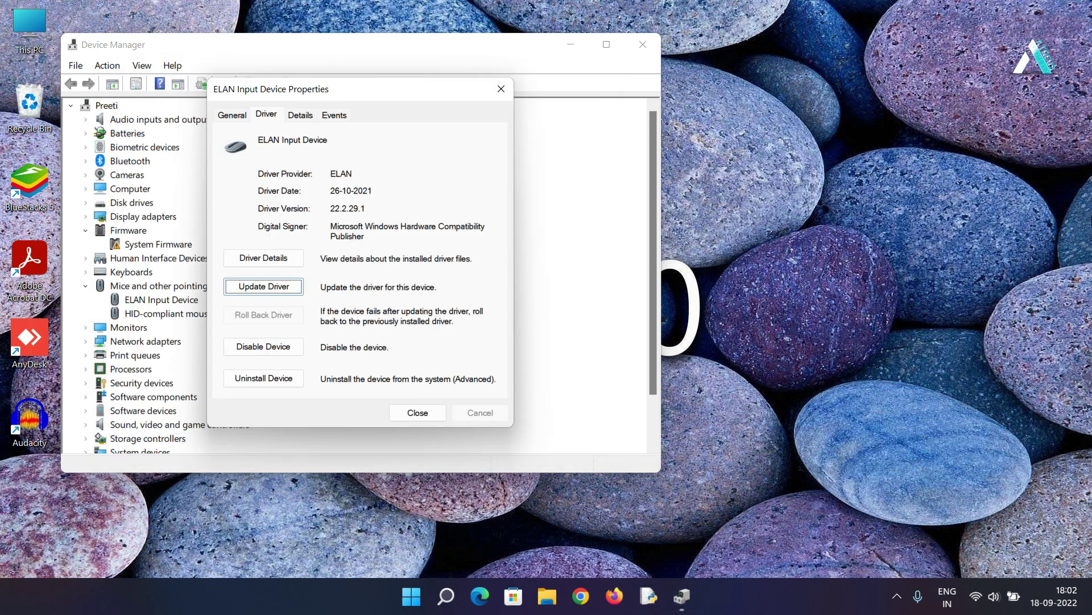
Uninstall the ELAN Input Device from its Driver tab and confirm the removal.
key("Tab")
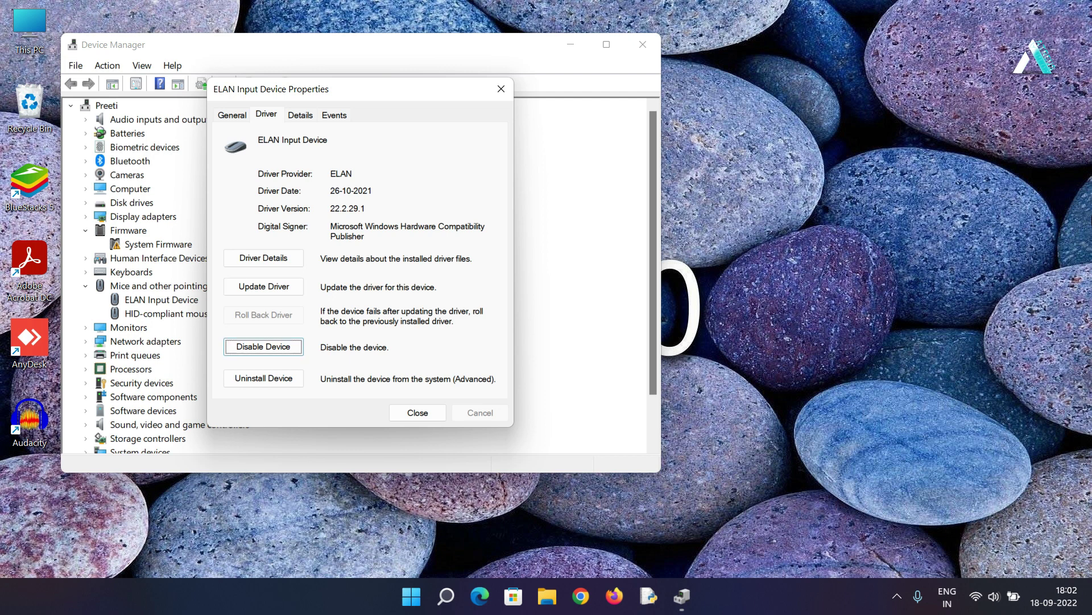
key("Tab")
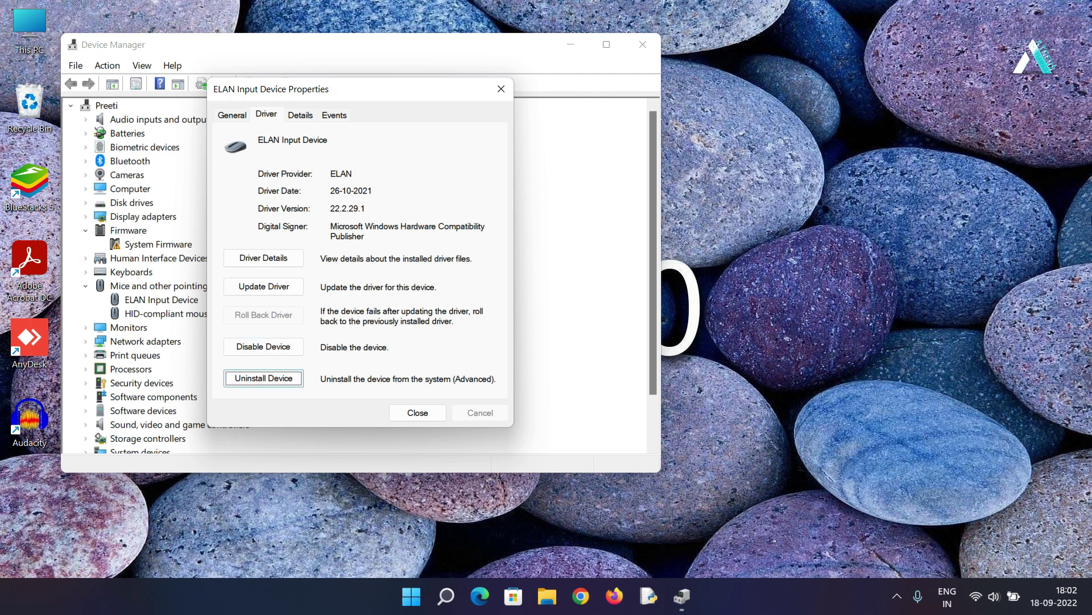
key("Return")
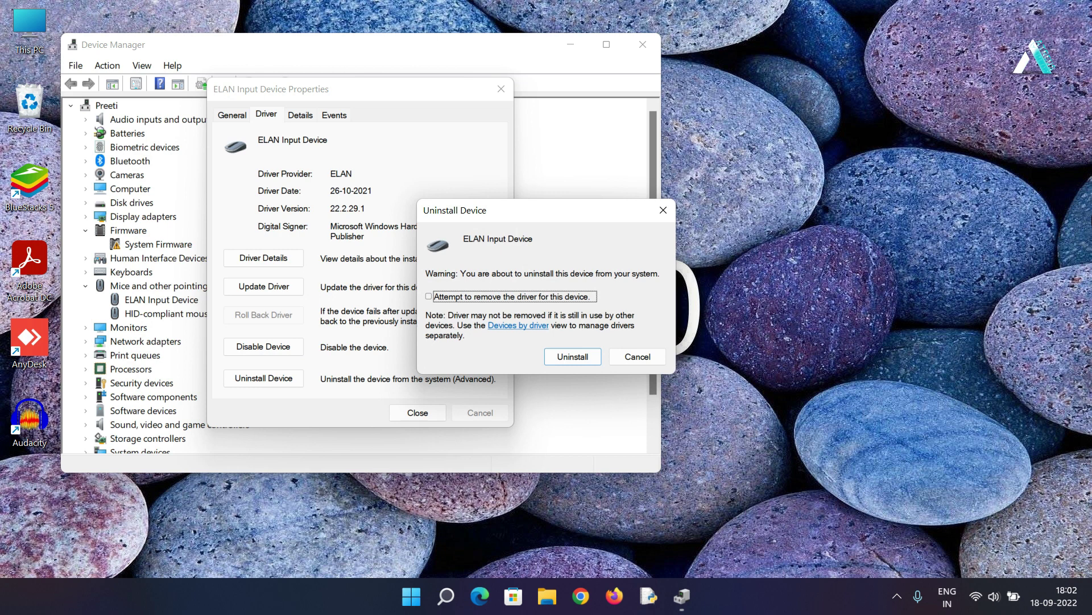
key("Return")
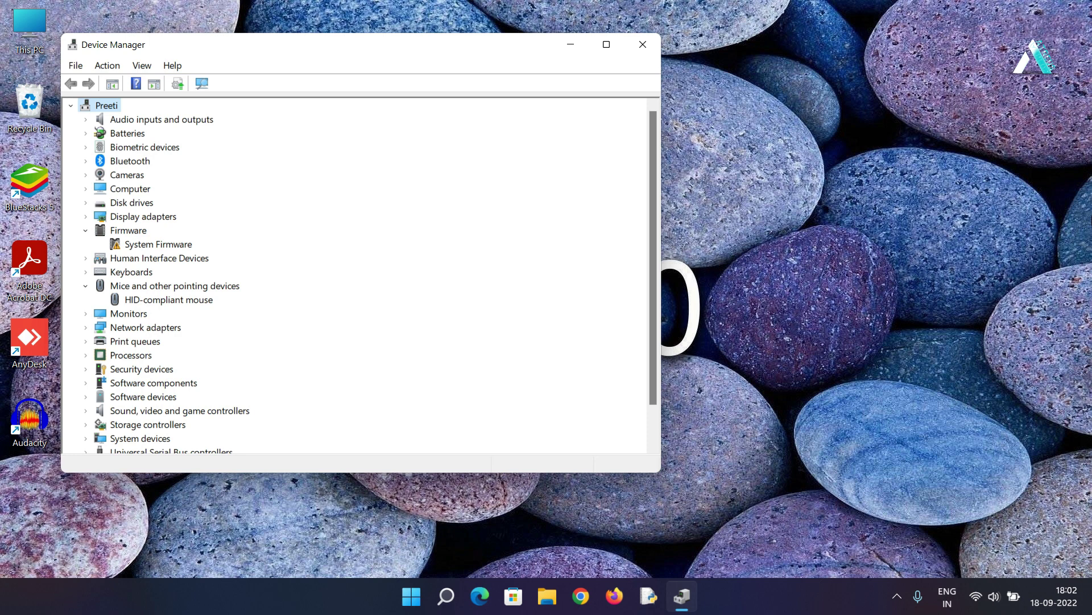
Run Action > Scan for hardware changes so the ELAN Input Device reappears.
key("alt")
key("Right")
key("Down")
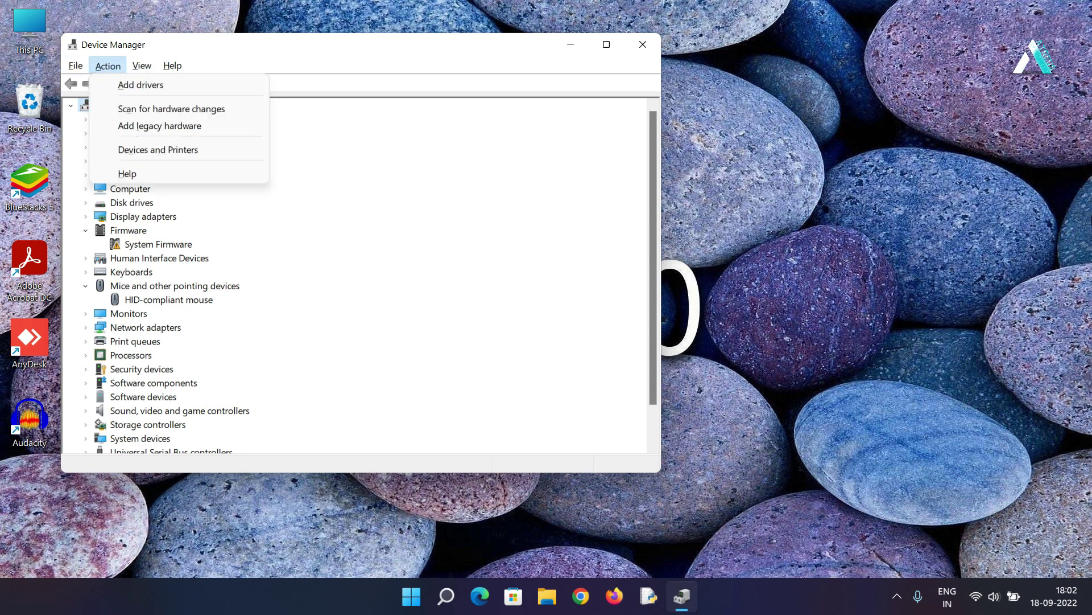
key("Down")
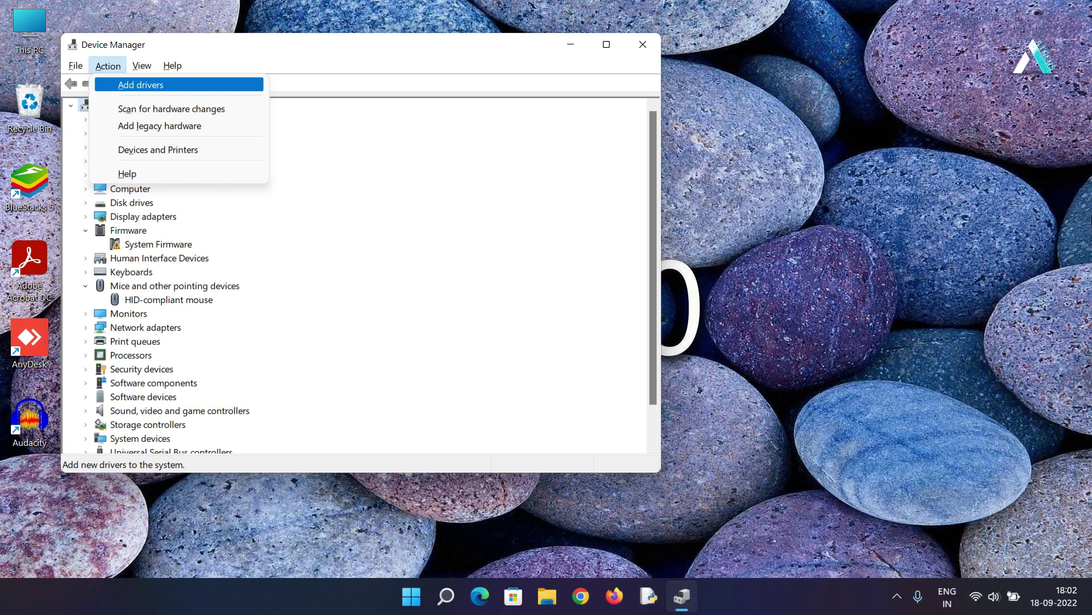
key("Down")
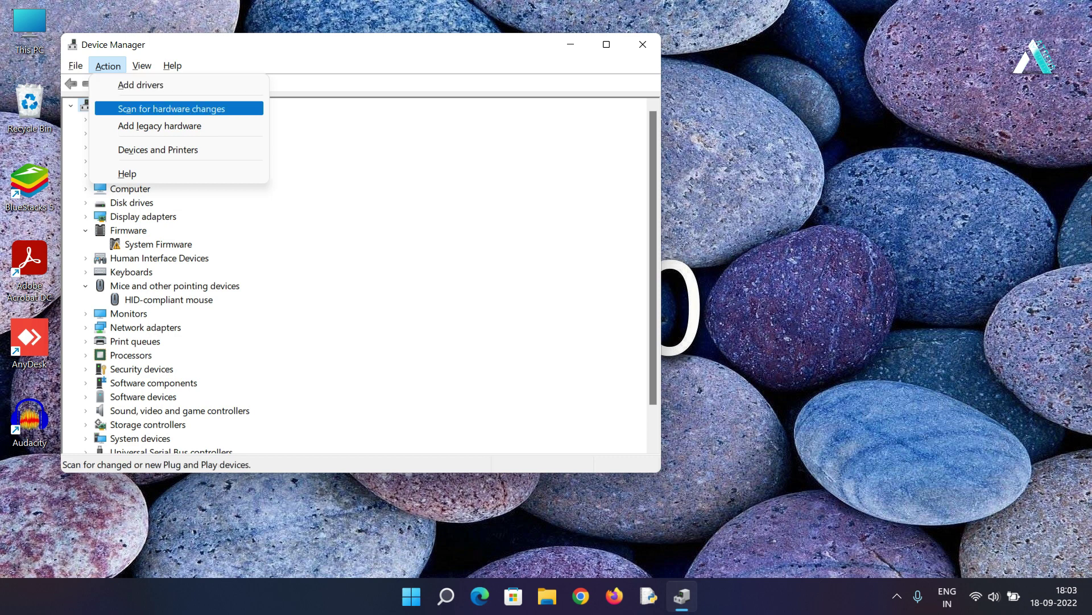
key("Return")
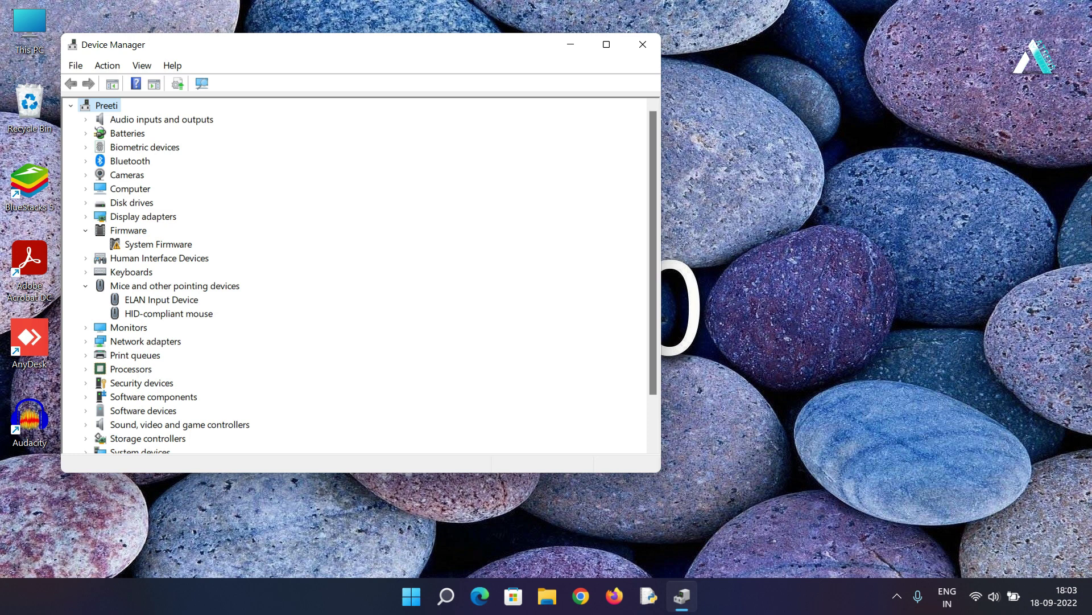
Expand Human Interface Devices and open the ELAN PrecisionTouchpad Filter Driver properties.
key("Down")
key("Down")
key("Down")
key("Down")
key("Down")
key("Down")
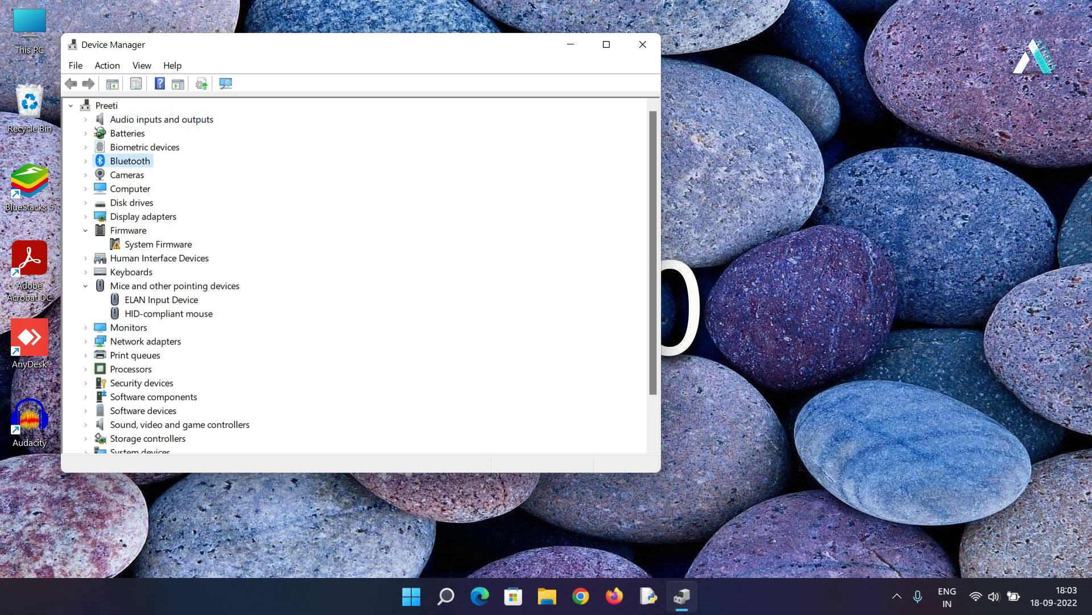
key("Down")
key("Down")
key("Down")
key("Down")
key("Down")
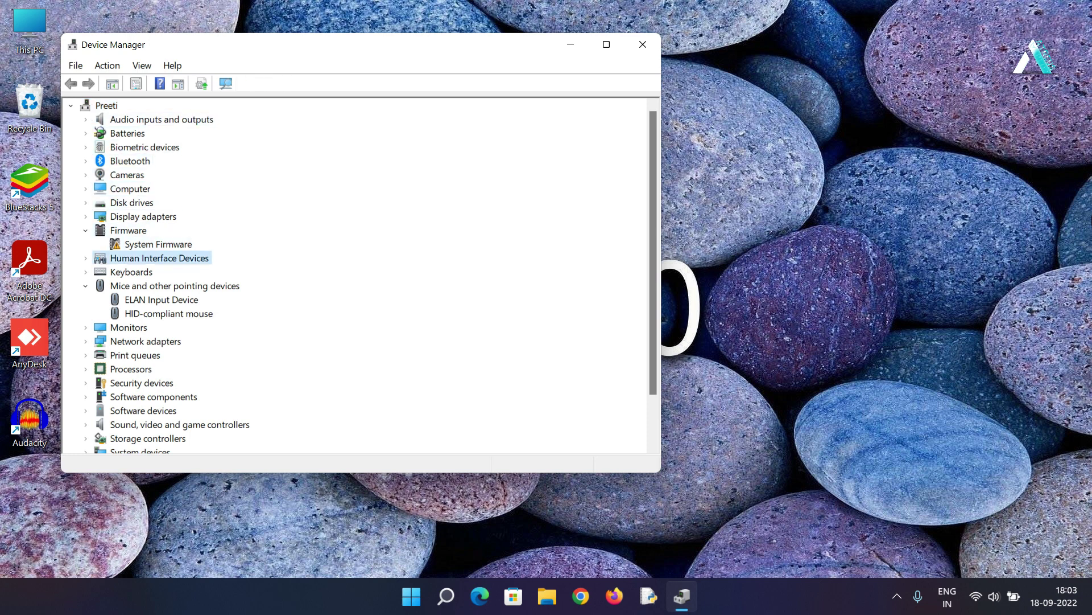
key("Right")
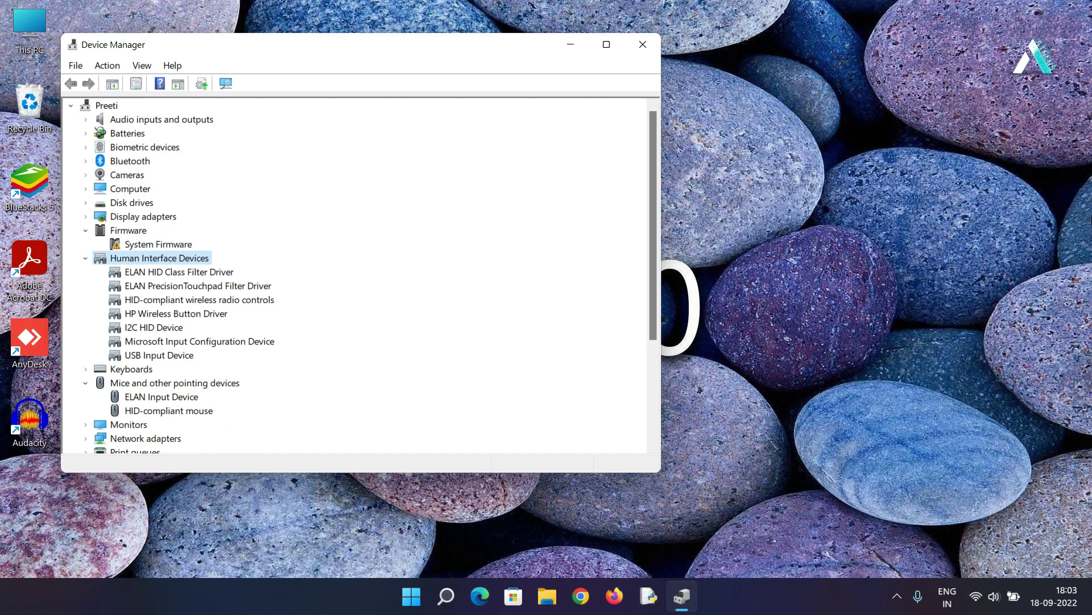
key("Down")
key("Down")
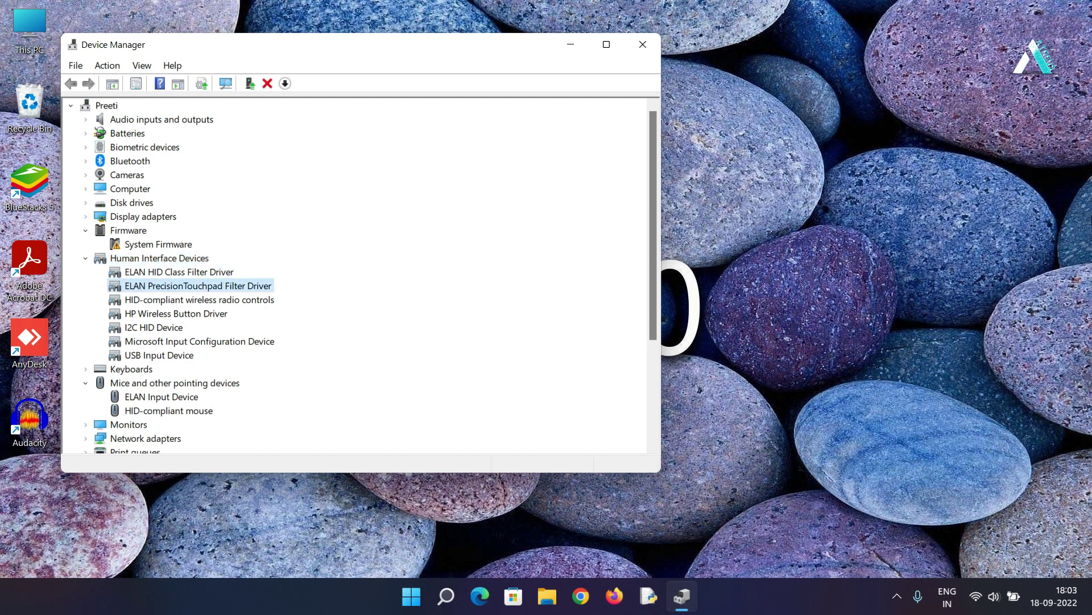
key("Return")
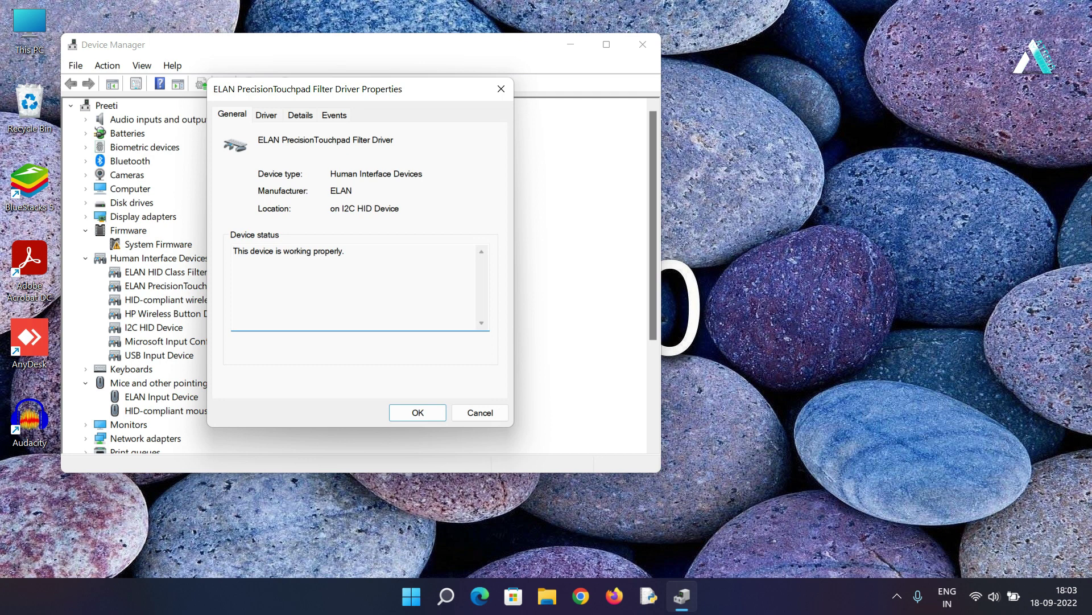
Review the filter driver's General and Driver tab details, then close the dialog with OK.
key("Tab")
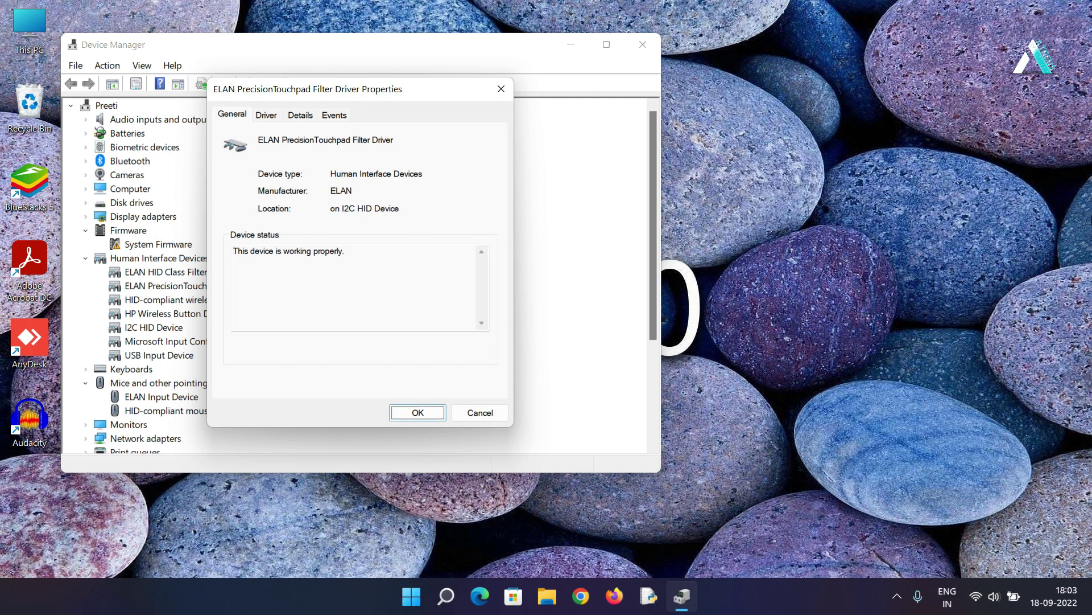
key("Tab")
key("Tab")
key("Right")
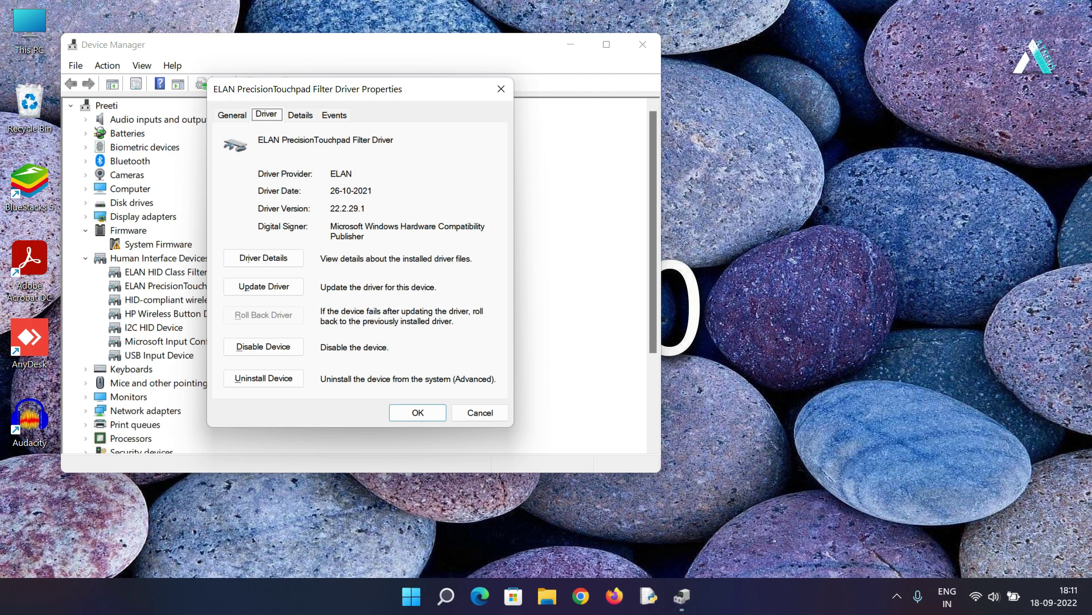
key("Tab")
key("Tab")
key("Tab")
key("Tab")
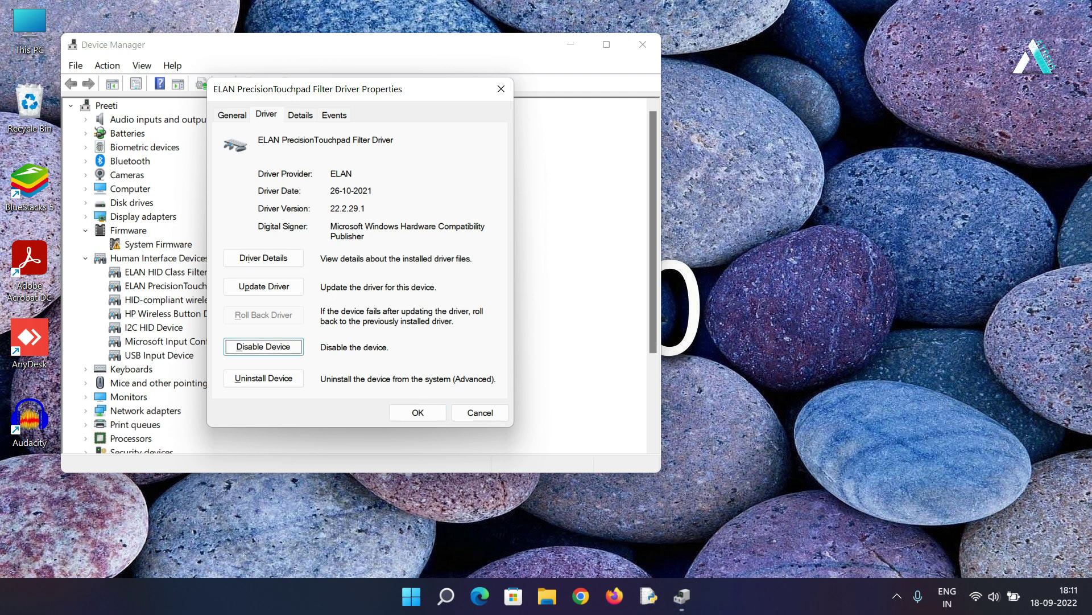
key("Tab")
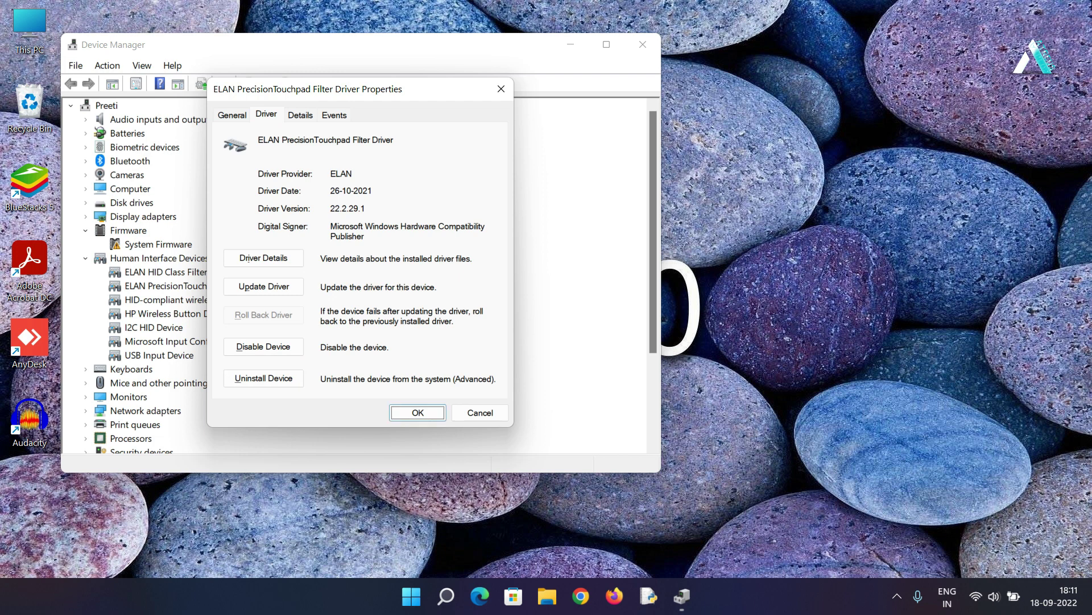
key("Return")
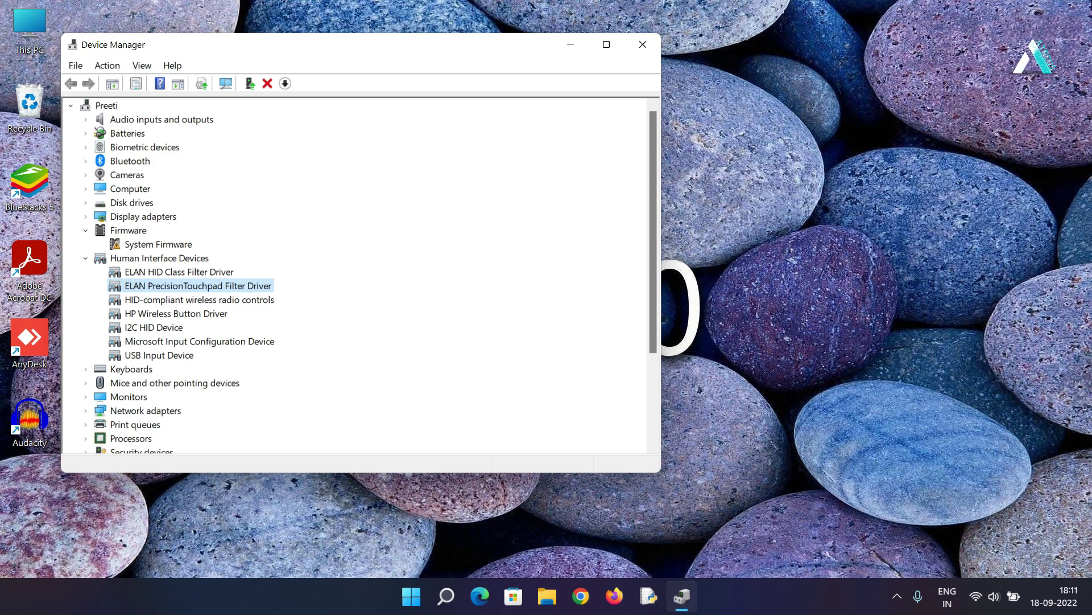
Close Device Manager with Alt+F4.
key("alt+F4")
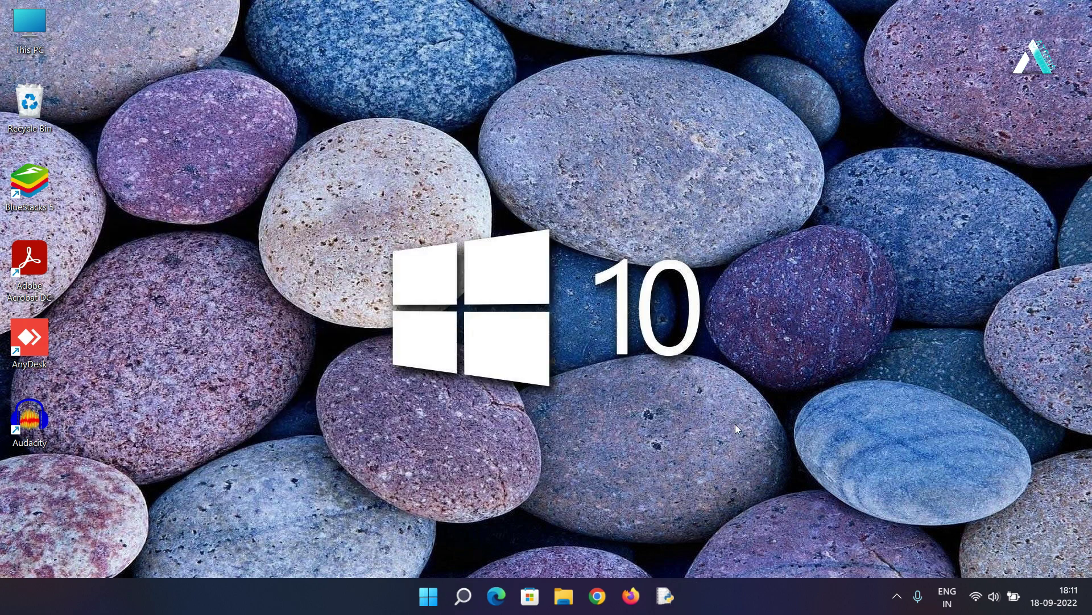